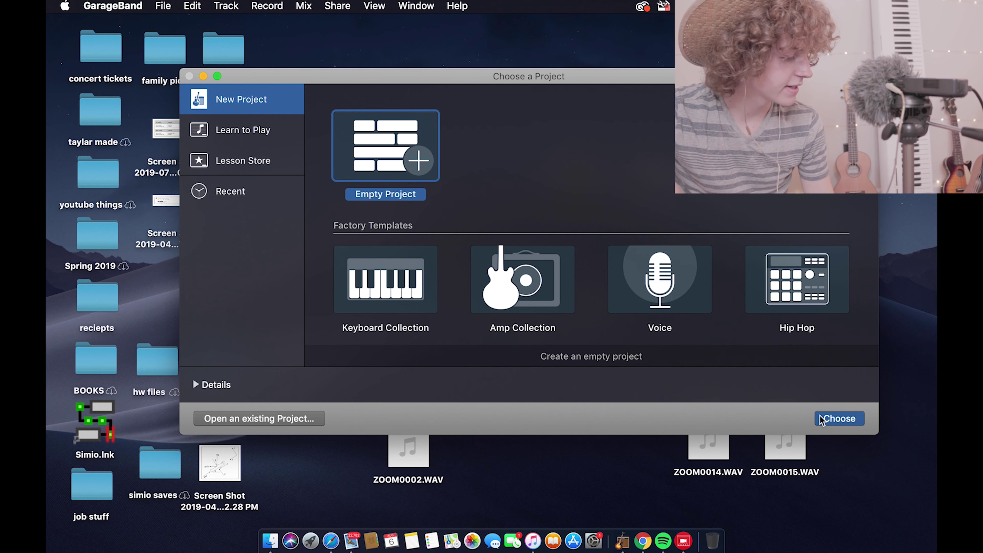
Create an empty project with a single microphone audio track, Audio 1, on input 1
left_click(836, 418)
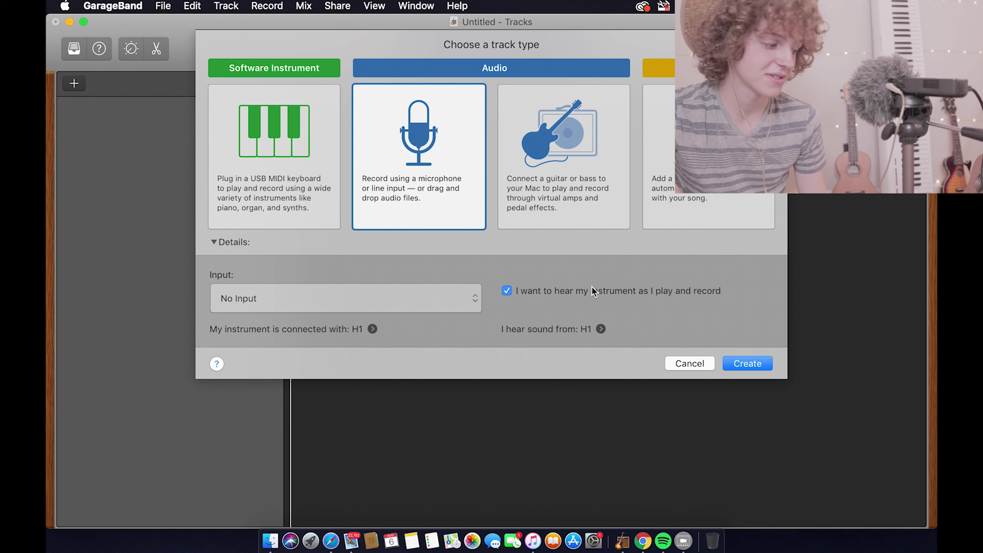
left_click(754, 363)
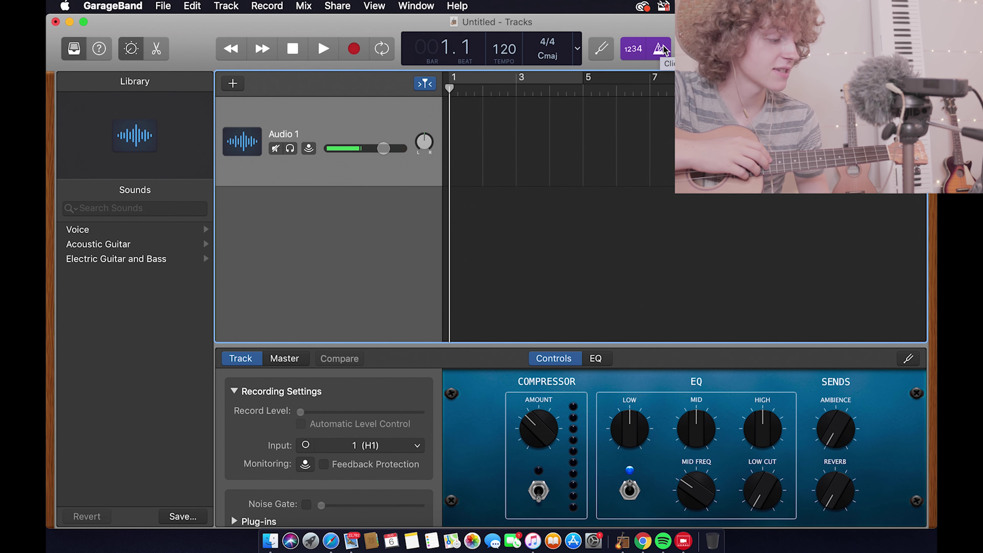
Switch the metronome click off in the control bar, keeping Count In enabled
left_click(660, 49)
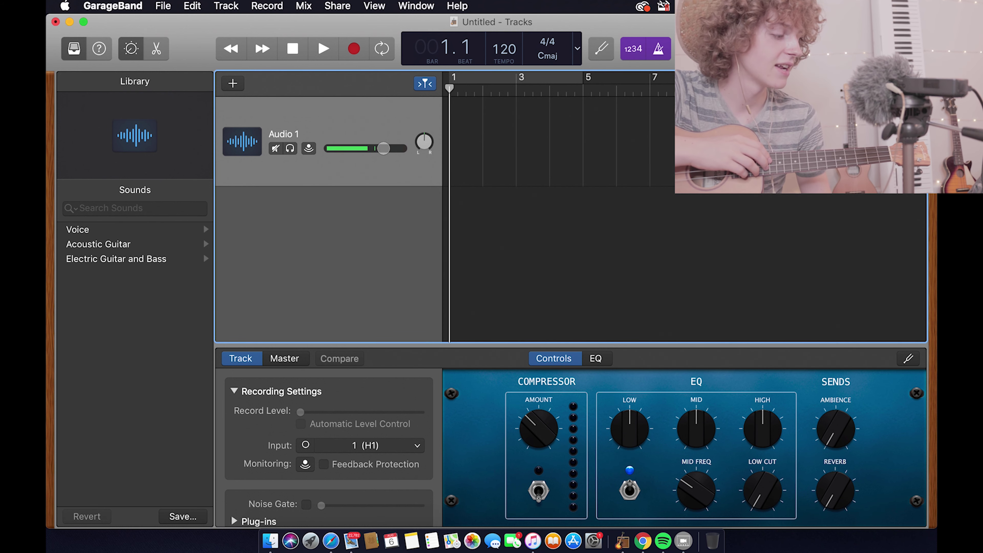
left_click(669, 46)
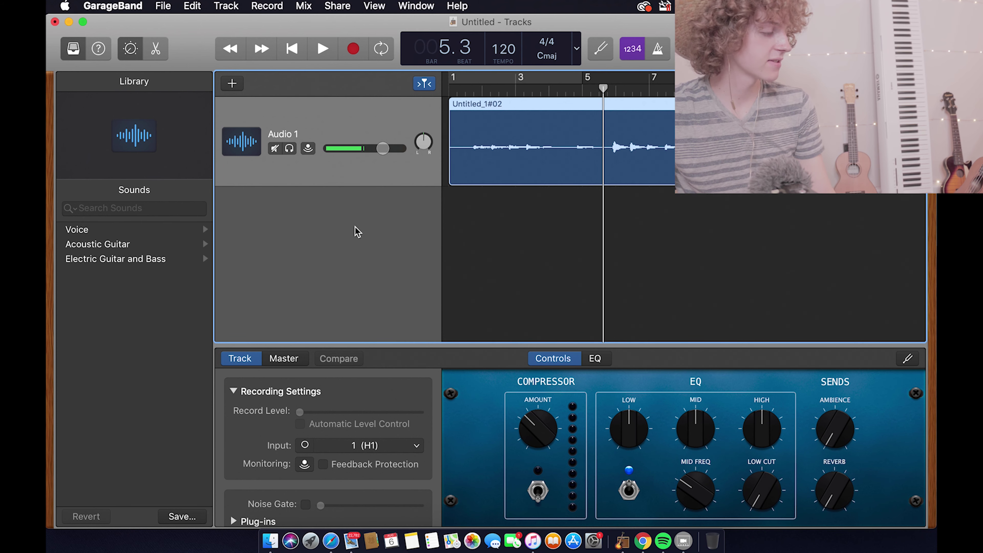
Add a new empty audio track, Audio 2, beneath the vocal track Audio 1
left_click(224, 6)
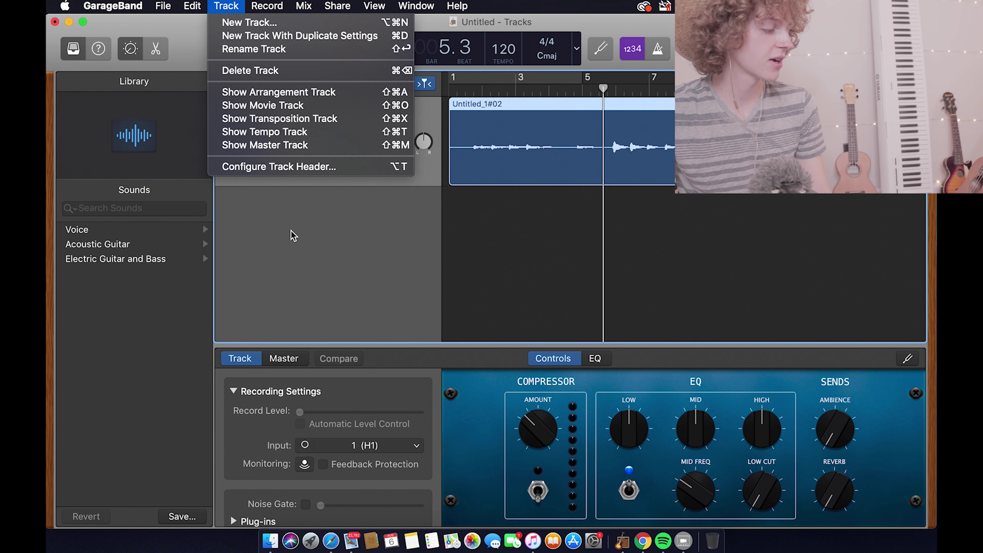
left_click(380, 243)
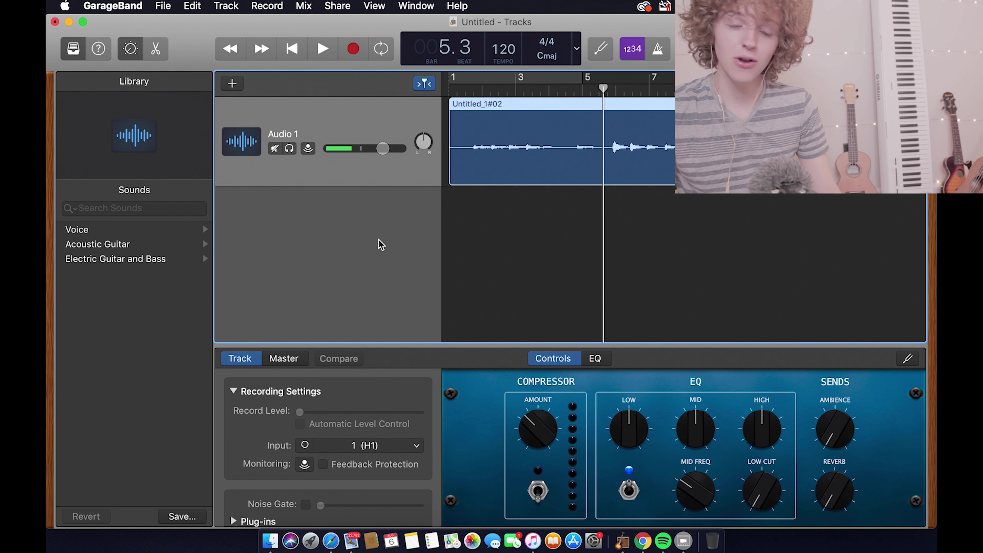
double_click(348, 220)
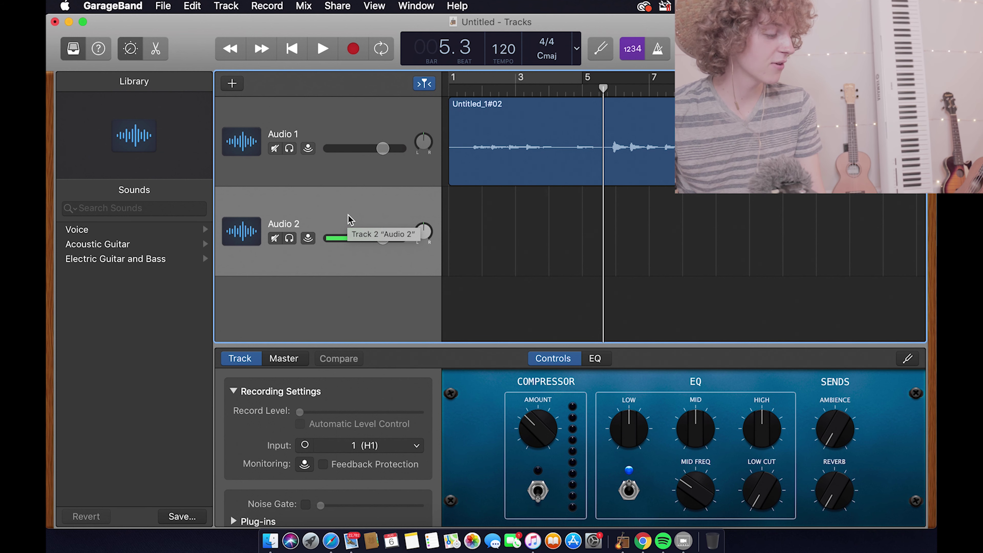
scroll(624, 253, "up", 5)
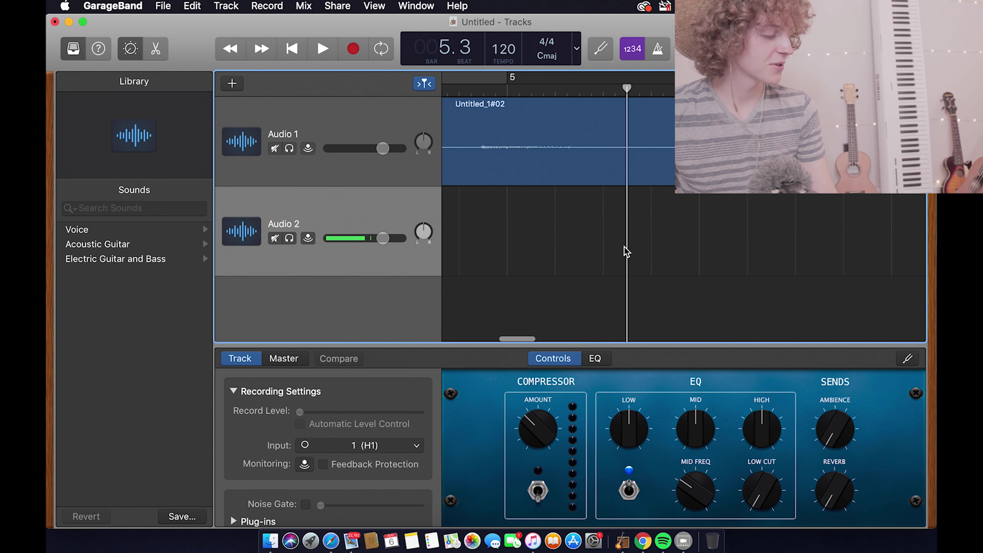
scroll(656, 273, "left", 10)
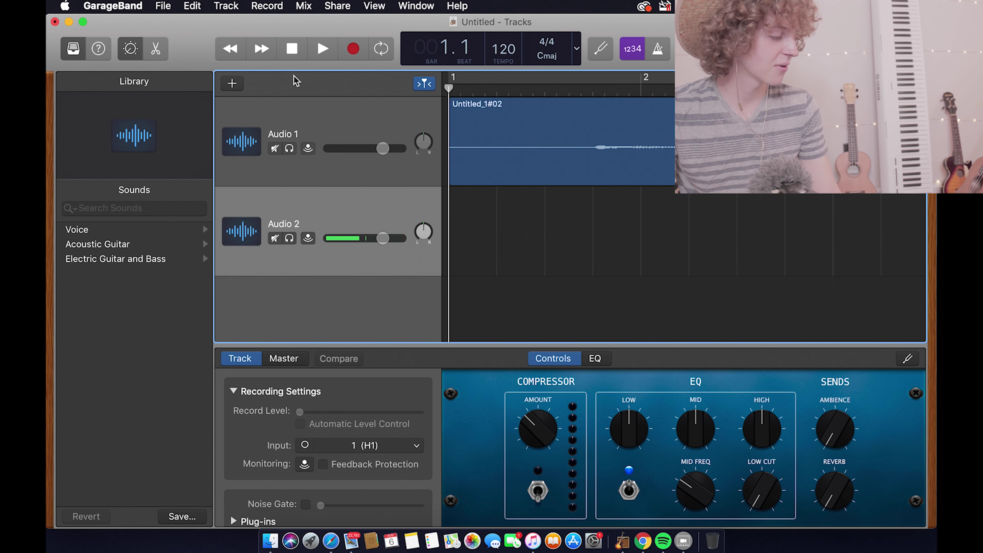
left_click(520, 179)
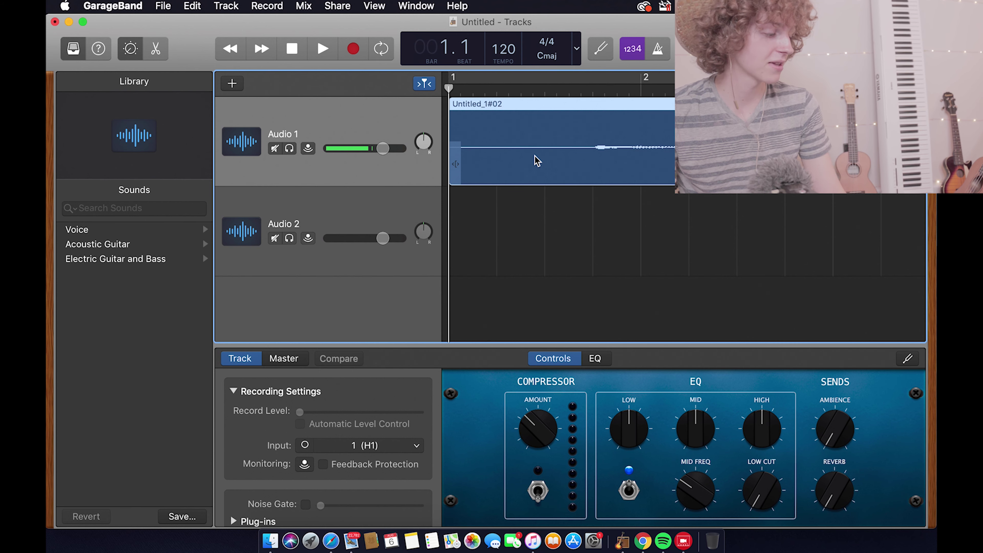
Record a take on Audio 2 and shift its region slightly later in time
left_click(374, 214)
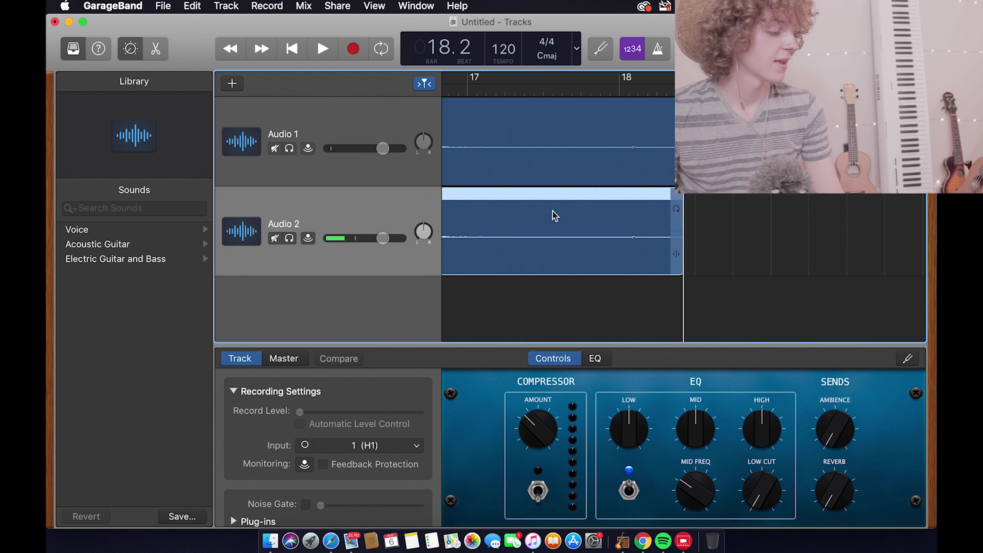
scroll(553, 215, "left", 10)
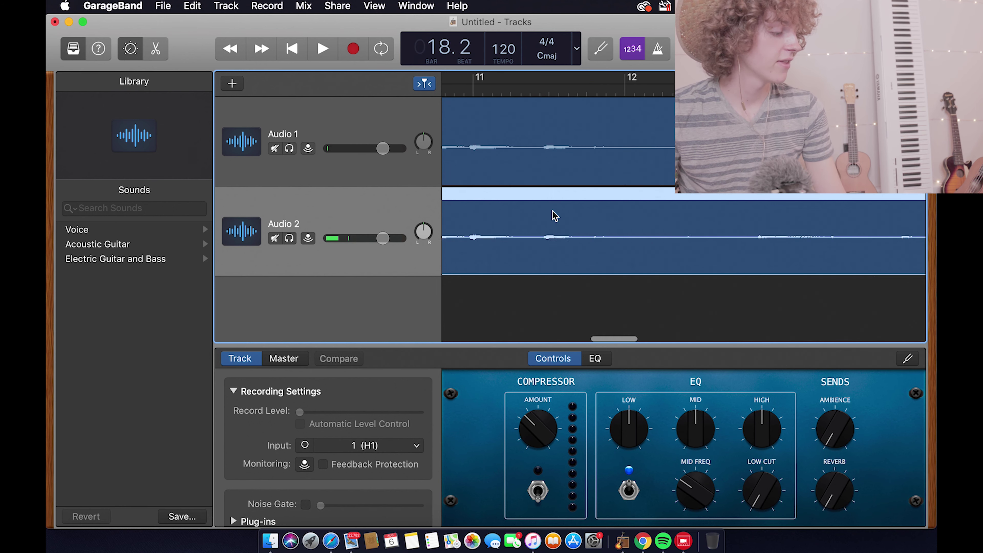
scroll(553, 216, "left", 15)
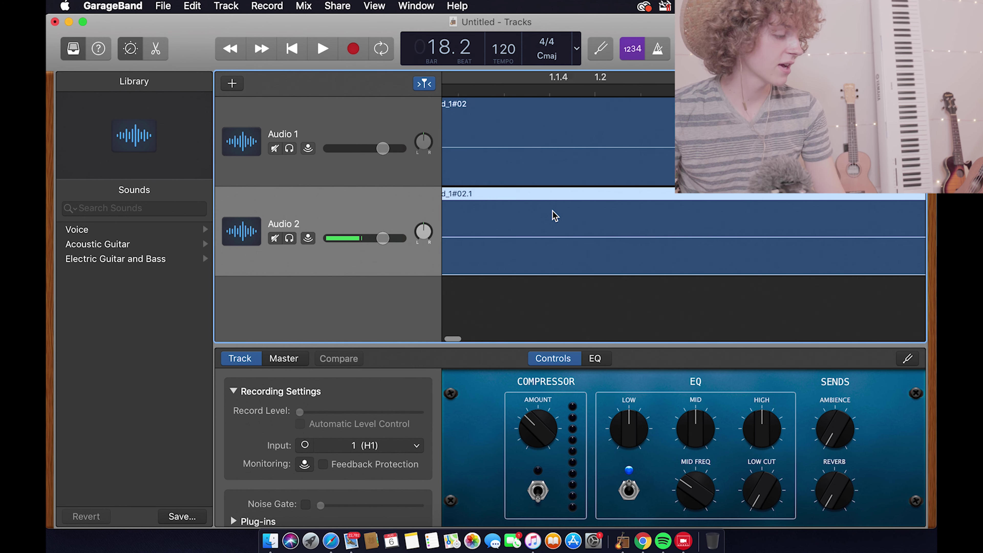
scroll(555, 215, "left", 2)
left_click_drag(562, 194, 813, 213)
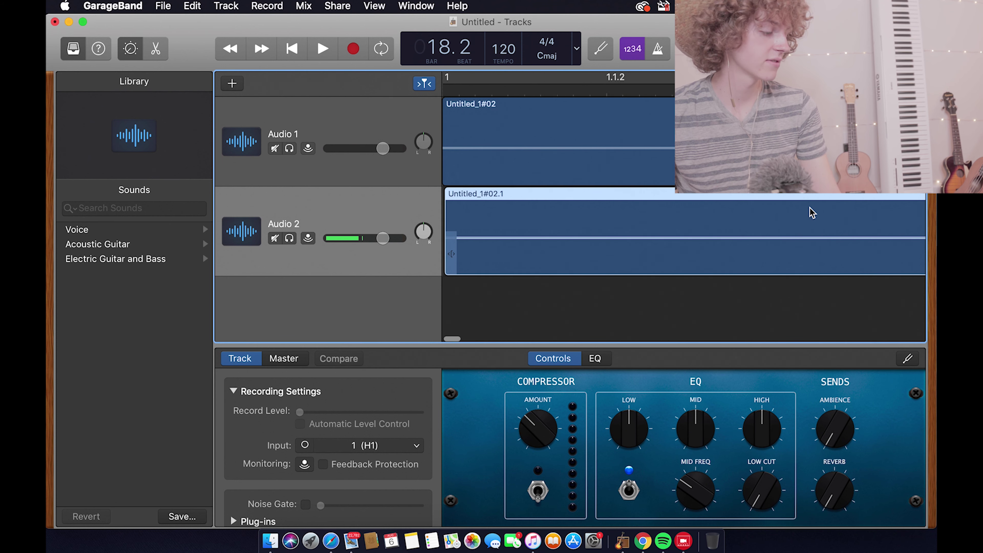
Pan Audio 1 to +63 and Audio 2 to -64, aligning the Audio 2 region with bar 1
scroll(808, 211, "up", 2)
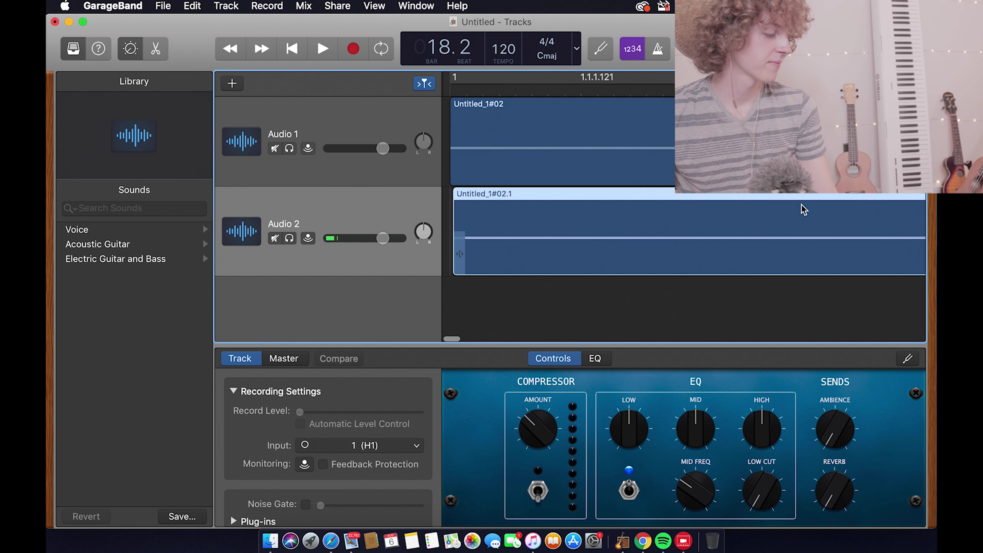
left_click_drag(423, 142, 424, 130)
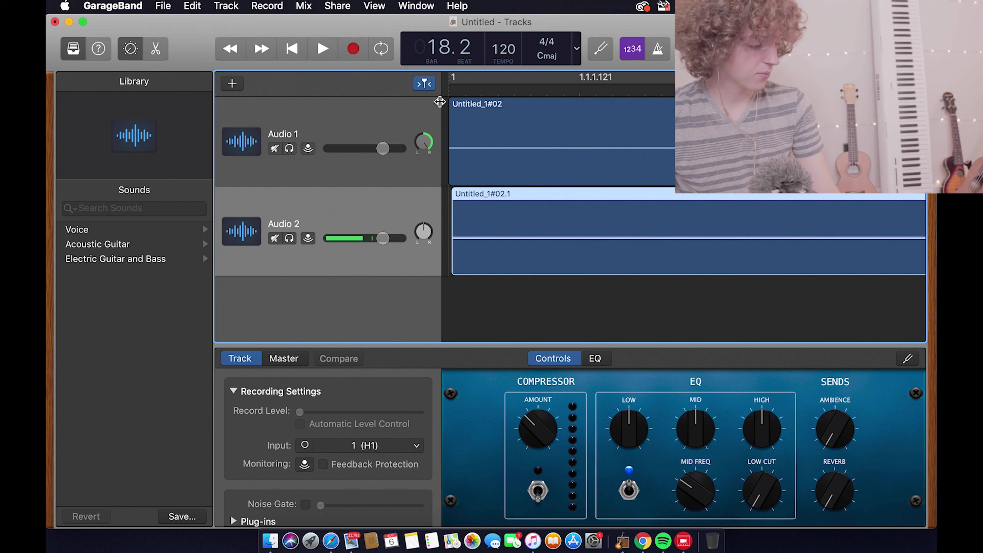
left_click_drag(425, 232, 424, 244)
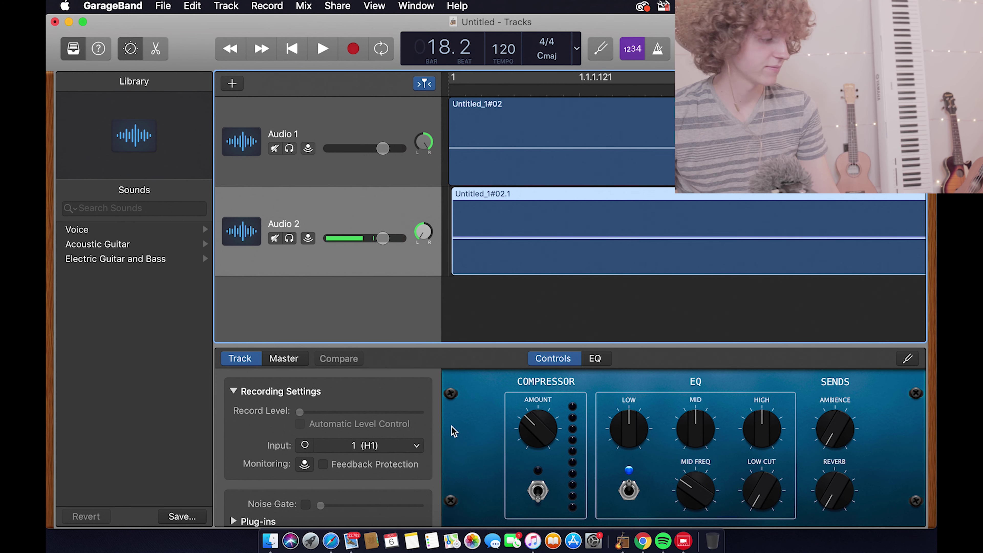
left_click_drag(457, 268, 454, 267)
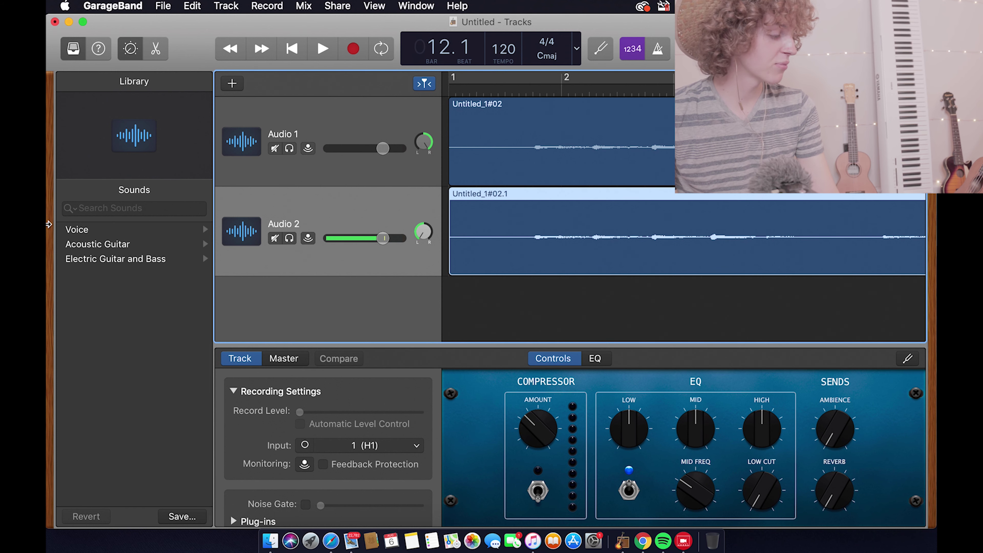
Show the Library's Voice presets, such as Bright Vocal, Classic Vocal and Tube Vocal
left_click(96, 230)
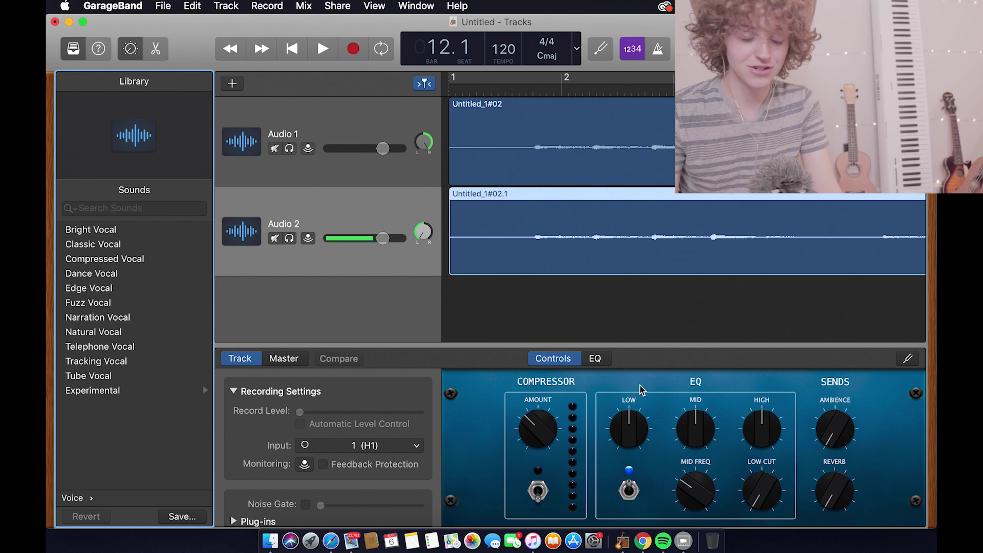
Add recorded tracks Audio 3–5, lowering Audio 4 and Audio 5 to about -6 and -8 dB
double_click(362, 303)
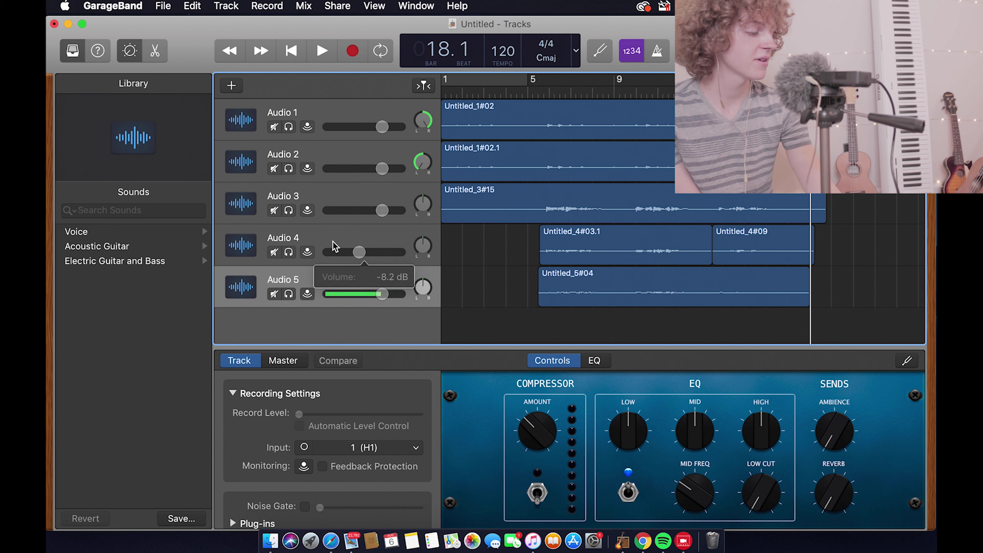
left_click_drag(382, 294, 358, 294)
left_click(359, 252)
left_click_drag(359, 253, 361, 256)
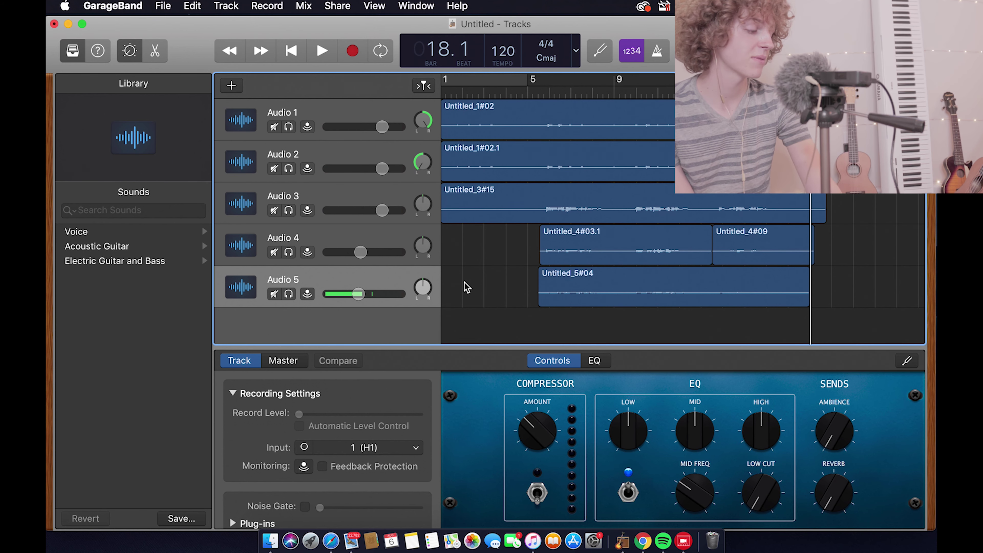
Give Audio 4 slightly more Ambience and raise its Reverb to about 9 o'clock
left_click(389, 247)
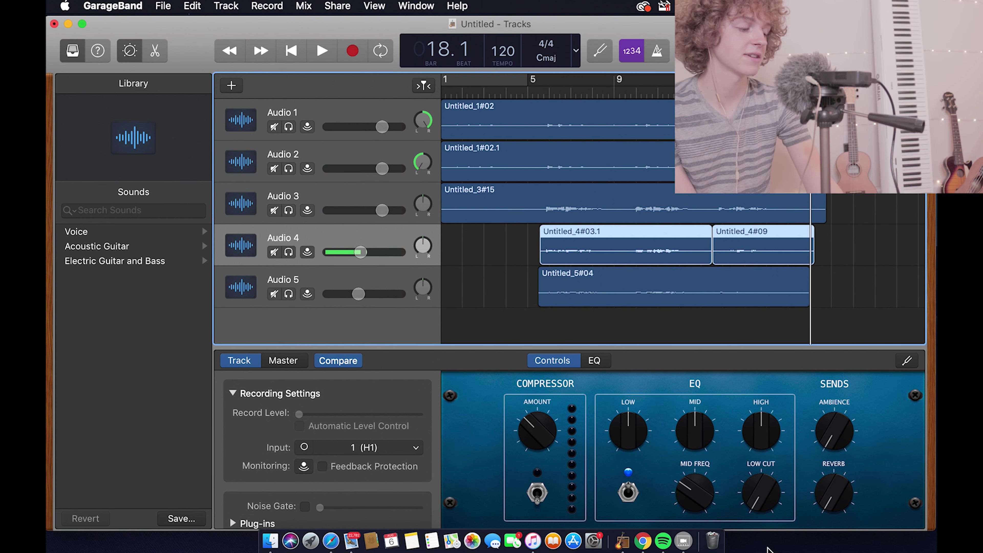
left_click_drag(841, 432, 829, 369)
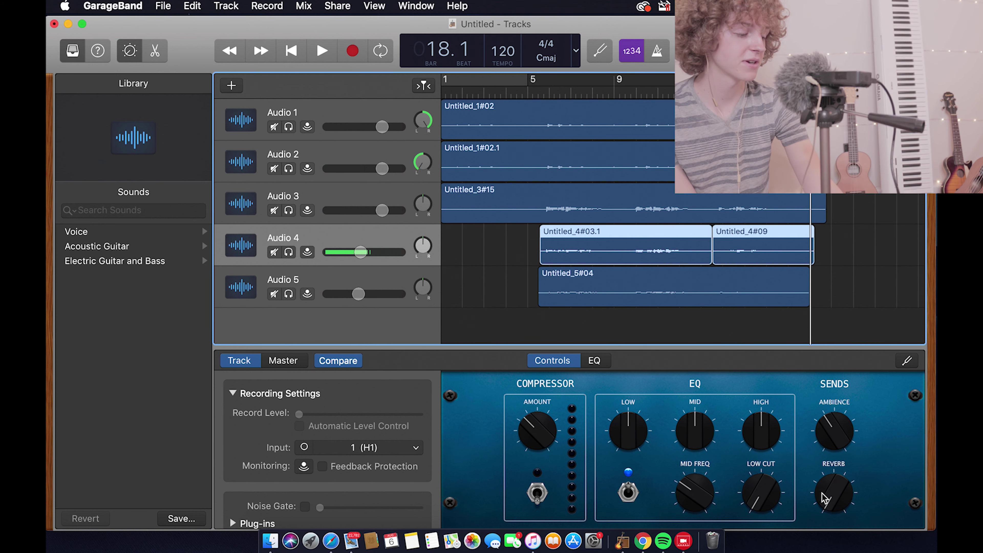
left_click_drag(825, 498, 818, 474)
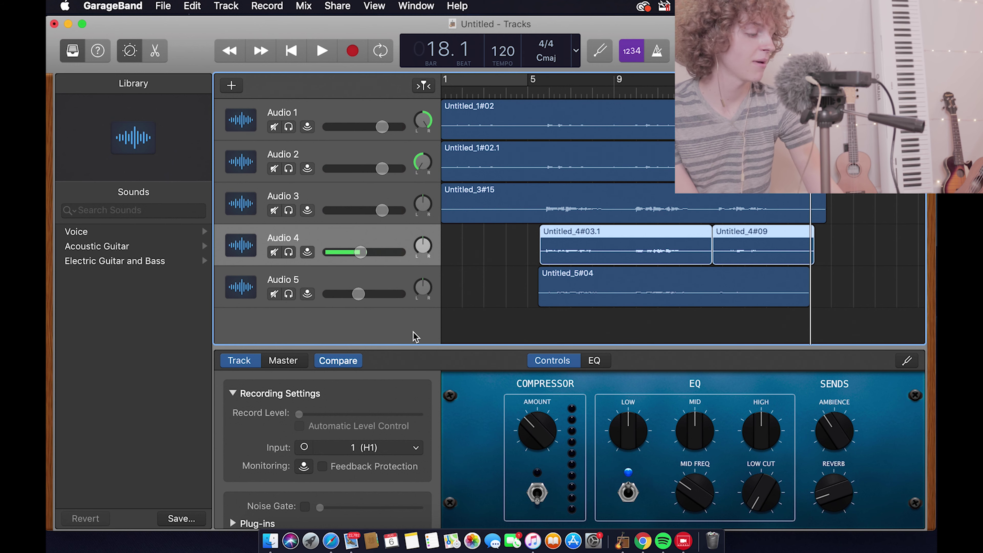
left_click(376, 286)
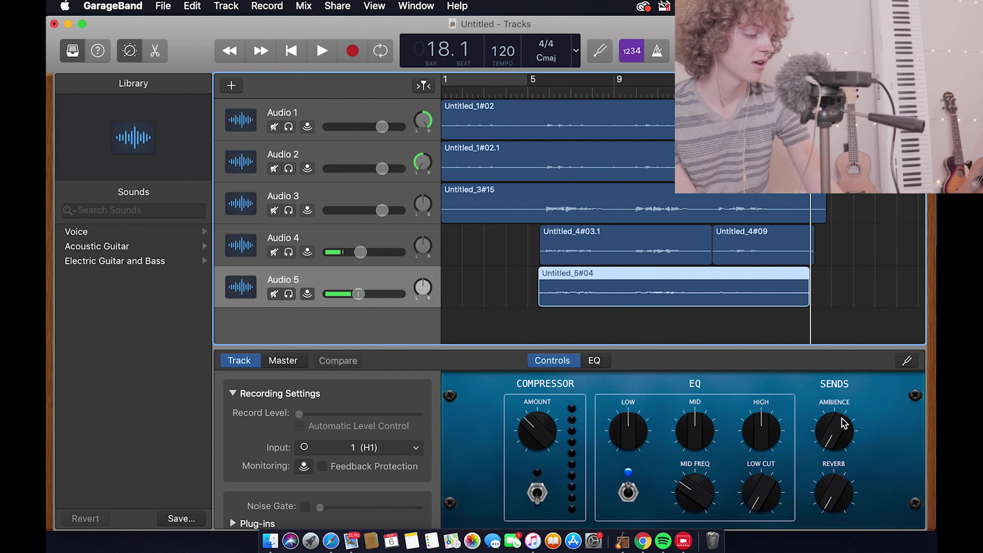
Turn Audio 5's Ambience up to about 11 o'clock and its Reverb up slightly
left_click_drag(845, 422, 834, 368)
left_click_drag(836, 487, 835, 463)
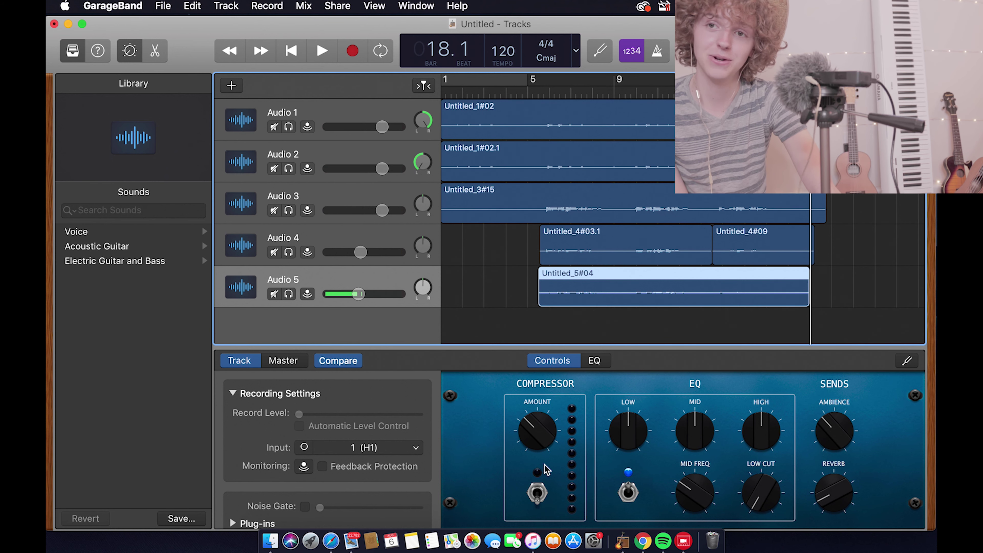
scroll(303, 432, "down", 2)
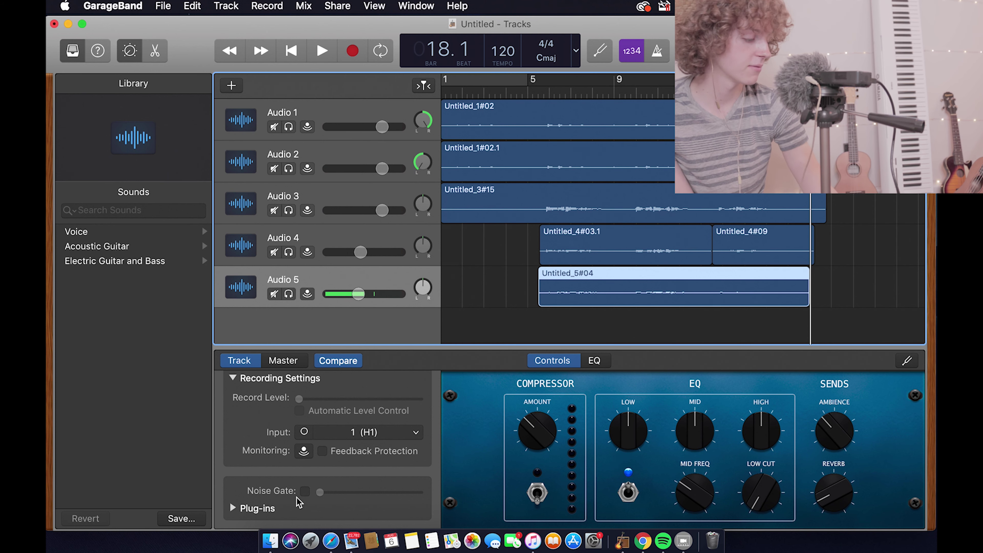
Drag the Audio 5 Noise Gate threshold to -48 dB, then untick Noise Gate again
left_click(305, 491)
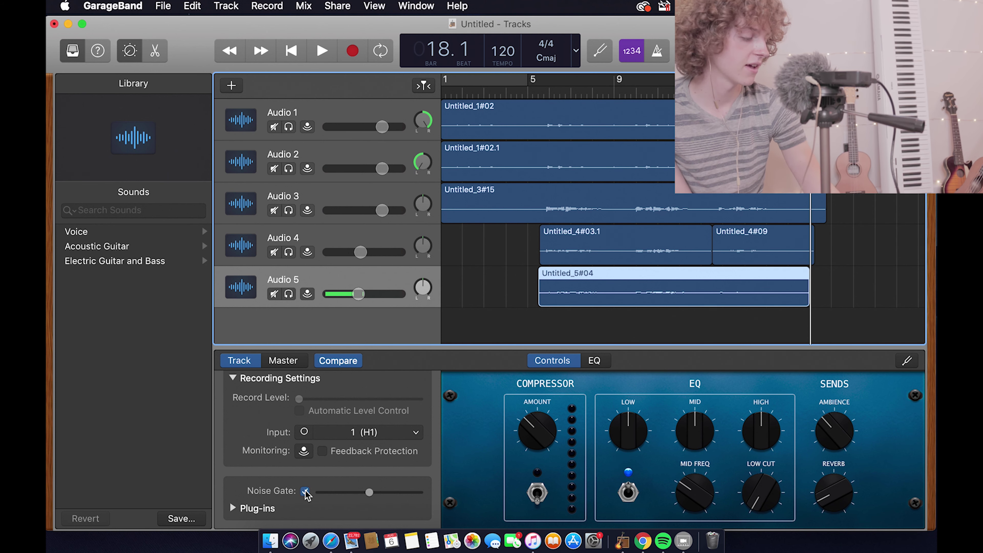
left_click(377, 497)
mouse_move(377, 497)
left_mouse_down()
mouse_move(314, 497)
mouse_move(369, 497)
mouse_move(370, 508)
left_mouse_up()
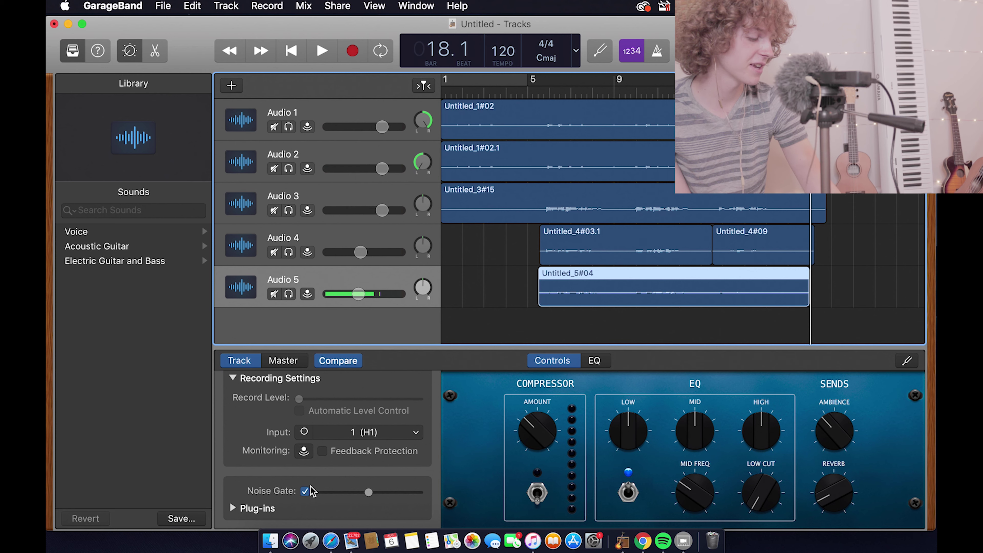
left_click(305, 491)
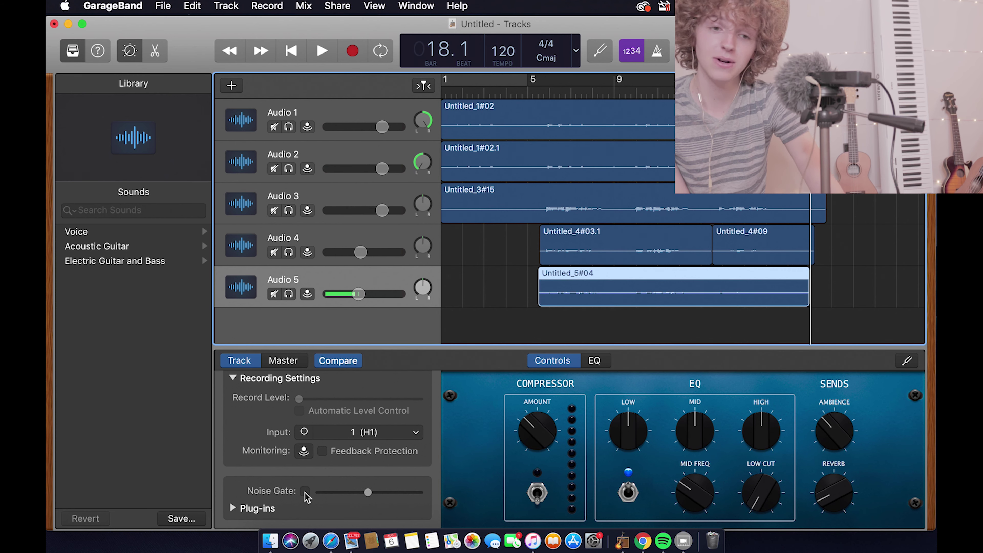
scroll(305, 497, "up", 1)
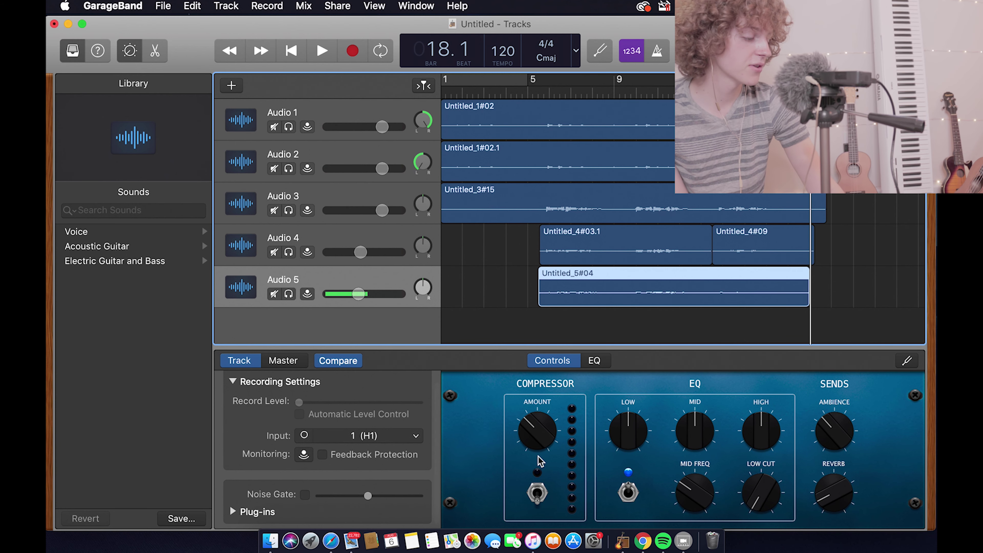
left_click(605, 360)
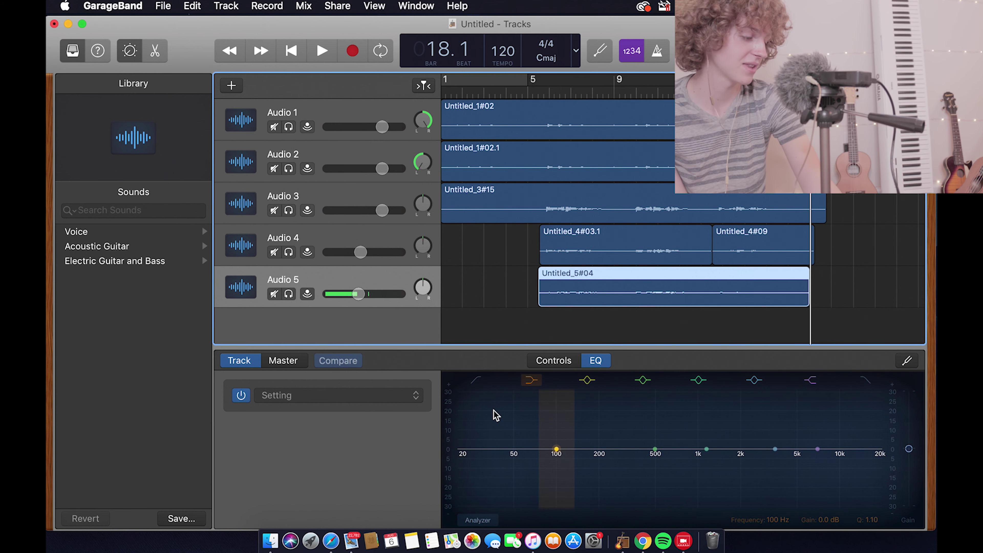
Create an empty sixth audio track, Audio 6, beneath Audio 5
left_click(554, 362)
double_click(397, 334)
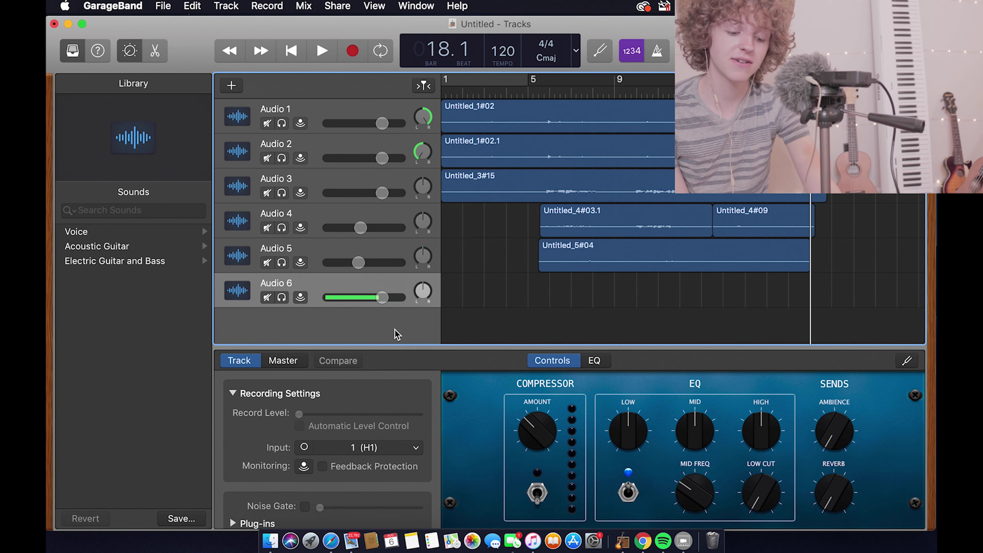
key("super+Tab")
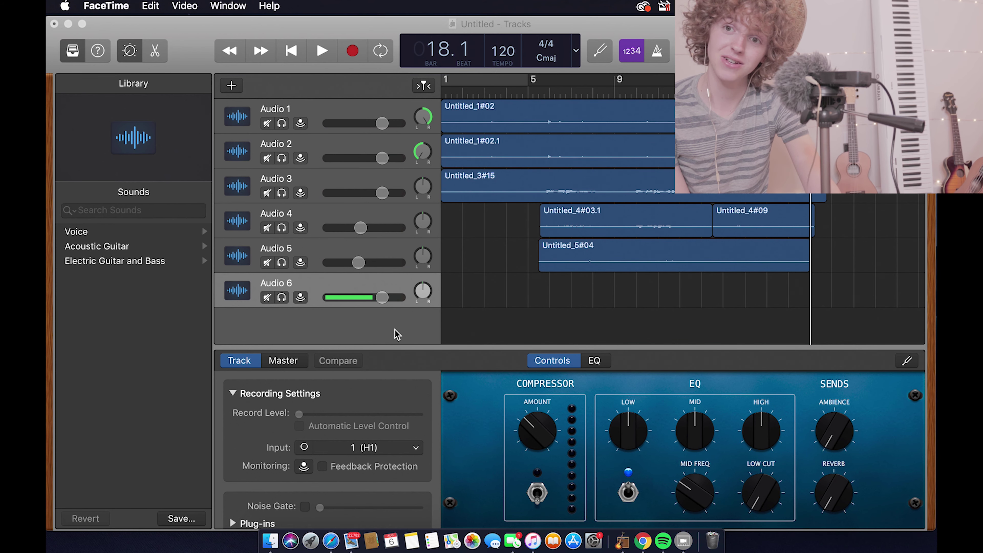
Switch from FaceTime back to GarageBand to record the Audio 6 take Untitled_6#11
key("super+Tab")
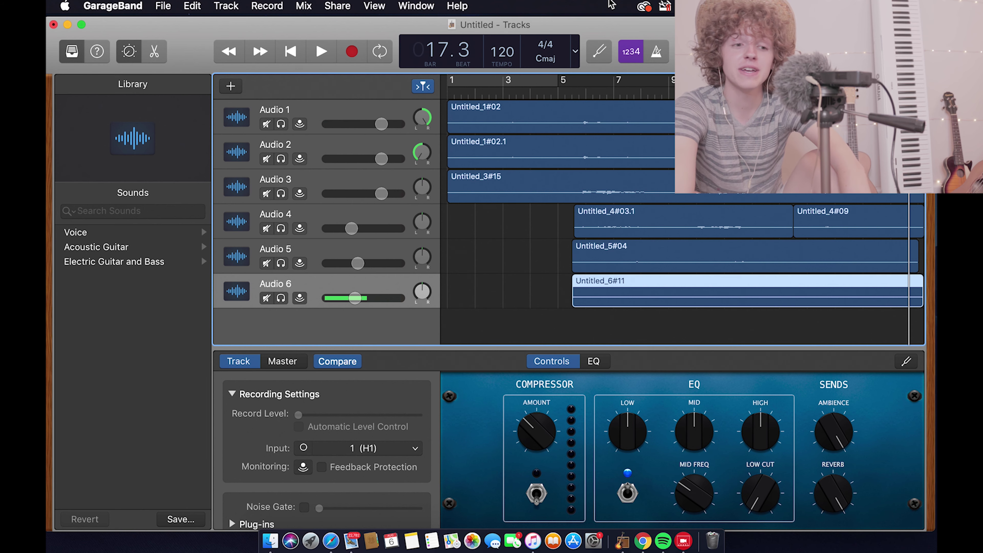
Send the song to iTunes from the Share menu with the title 'this little thing'
left_click(337, 6)
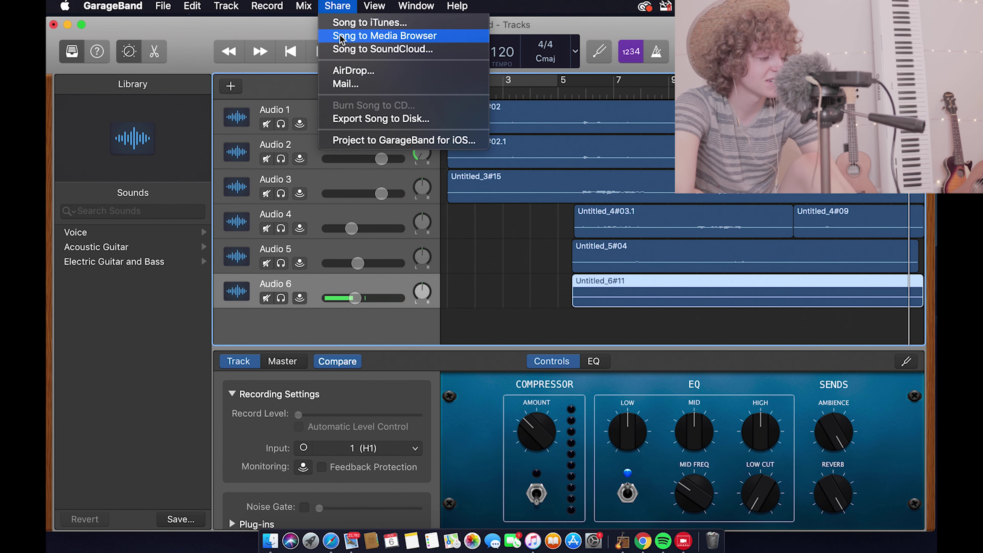
mouse_move(374, 6)
mouse_move(338, 5)
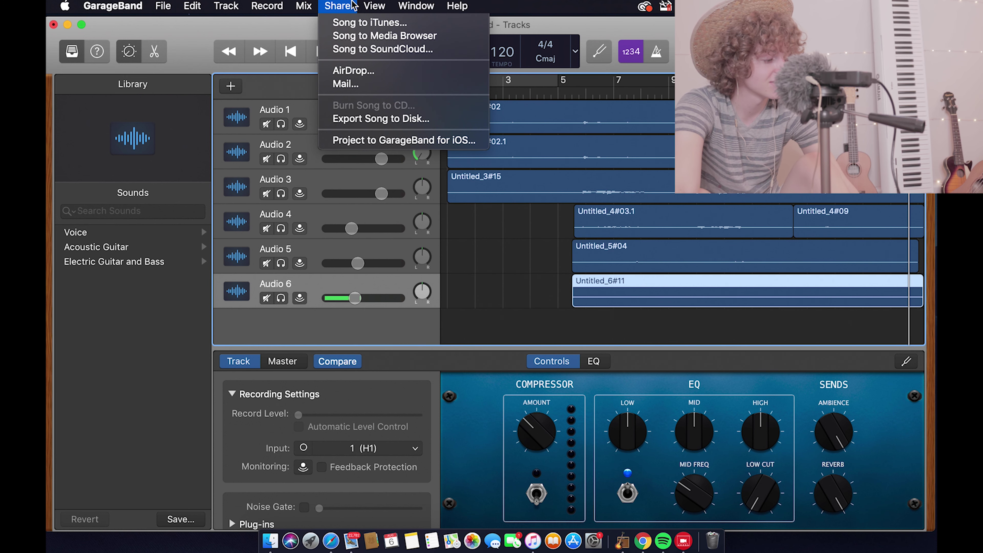
left_click(350, 24)
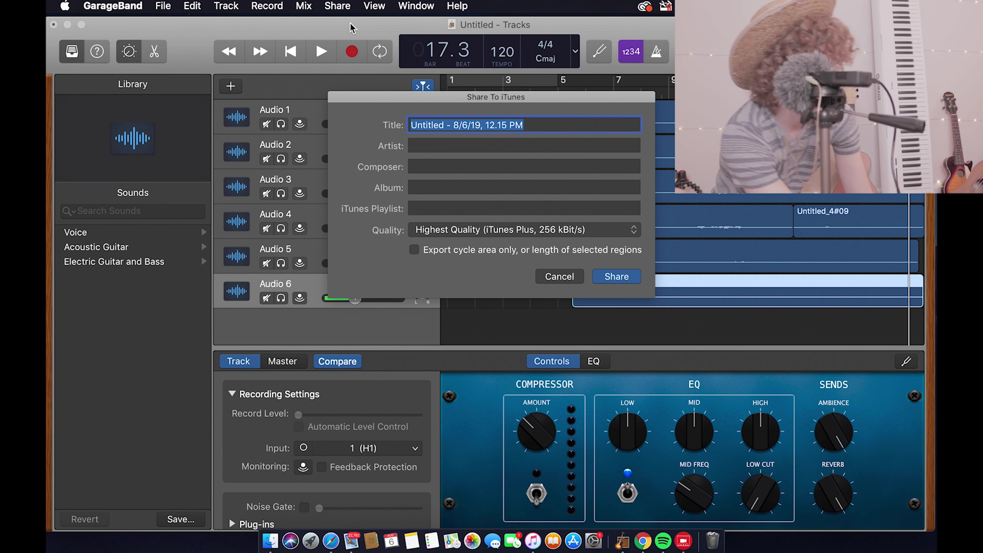
type("this little thing")
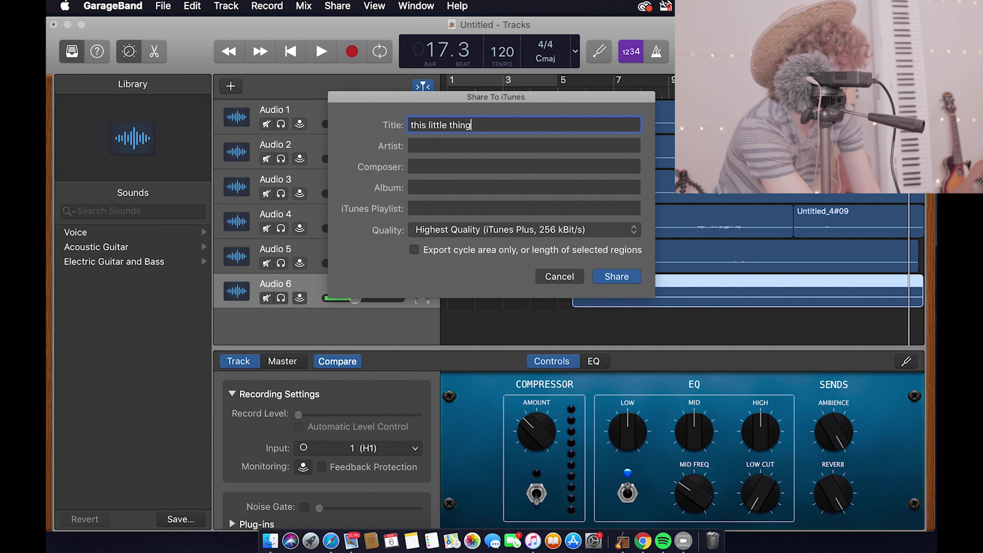
key("Return")
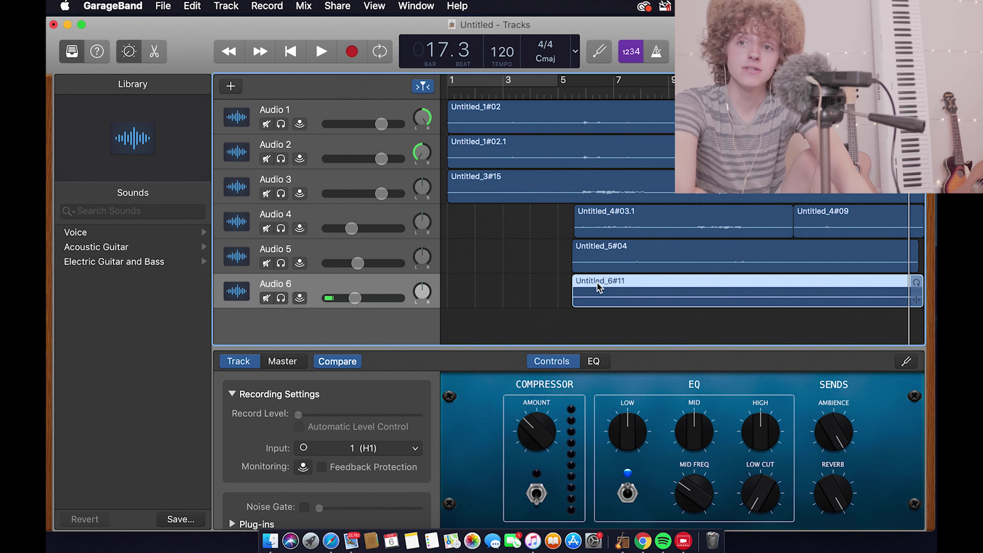